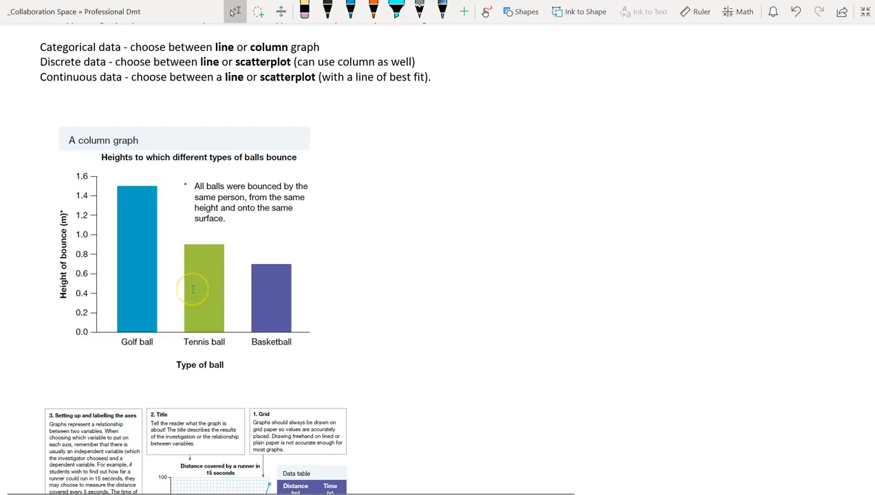
Switch to the Book1 workbook in Excel and move the reference column graph picture slightly farther from the data table
{"action": "key", "text": "alt+Tab"}
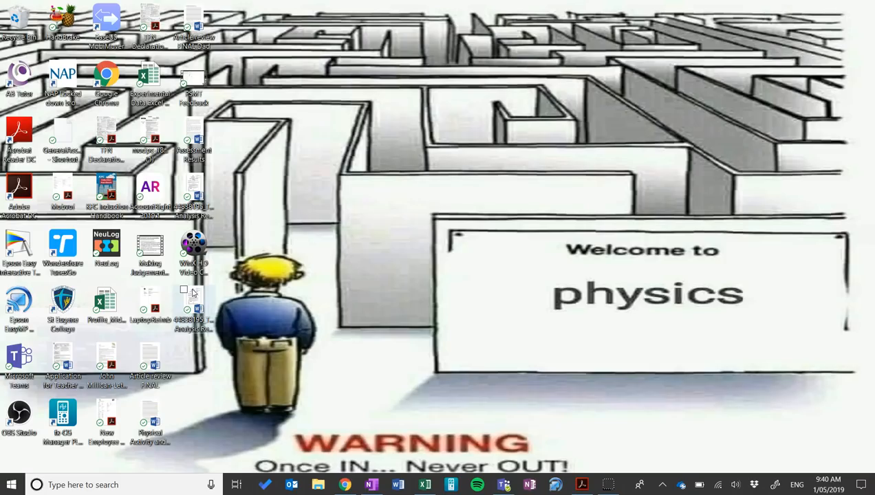
{"action": "left_click", "coordinate": [416, 486]}
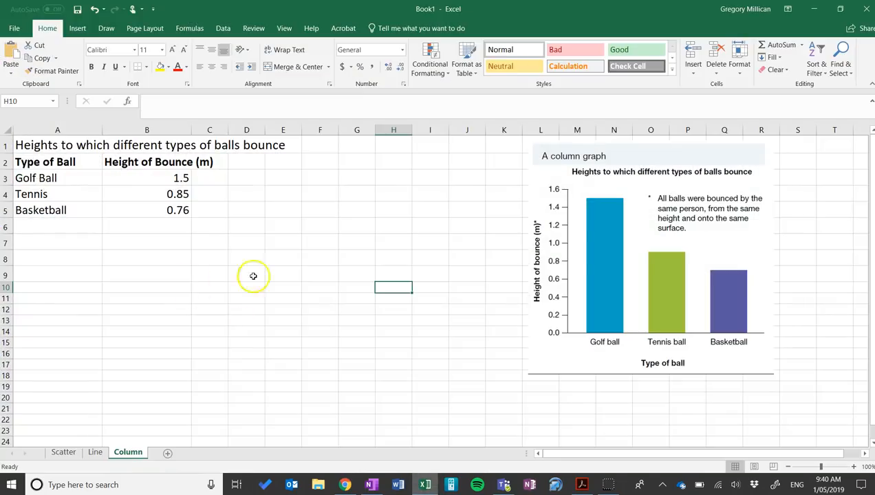
{"action": "left_click_drag", "start_coordinate": [653, 249], "coordinate": [671, 252]}
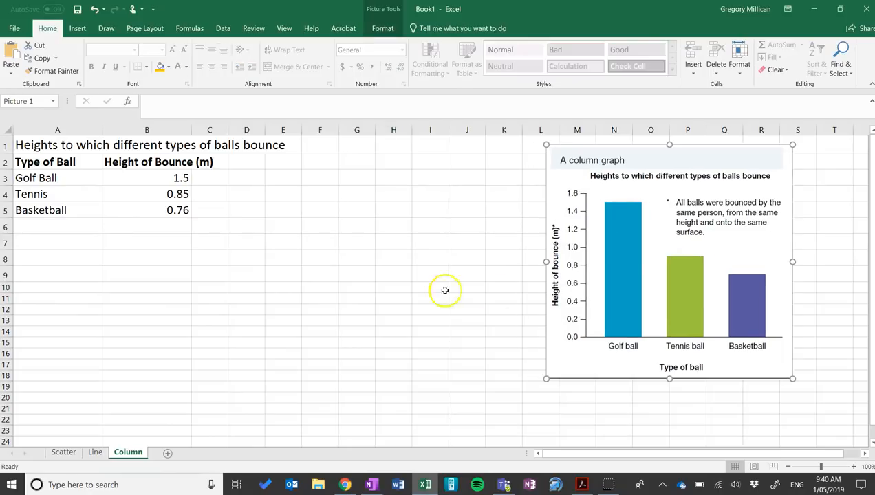
{"action": "left_click", "coordinate": [394, 273]}
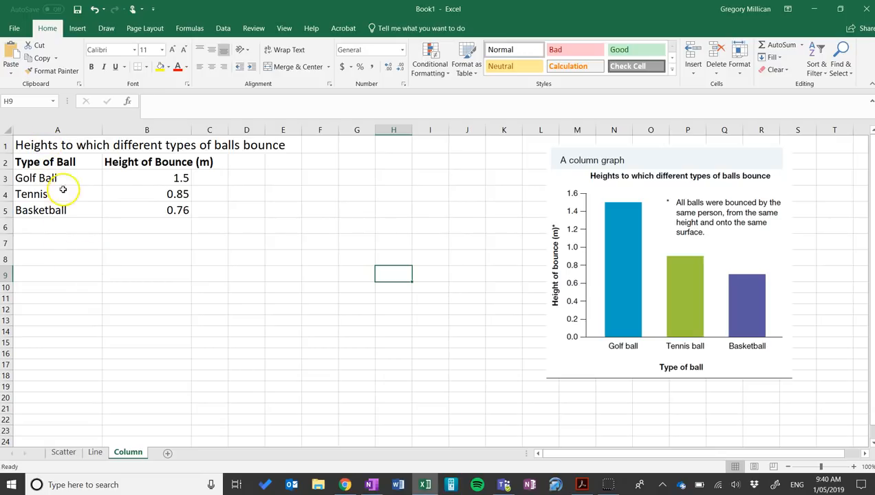
Examine the Type of Ball and Height of Bounce (m) columns against the axes of the reference column graph
{"action": "left_click_drag", "start_coordinate": [51, 162], "coordinate": [46, 211]}
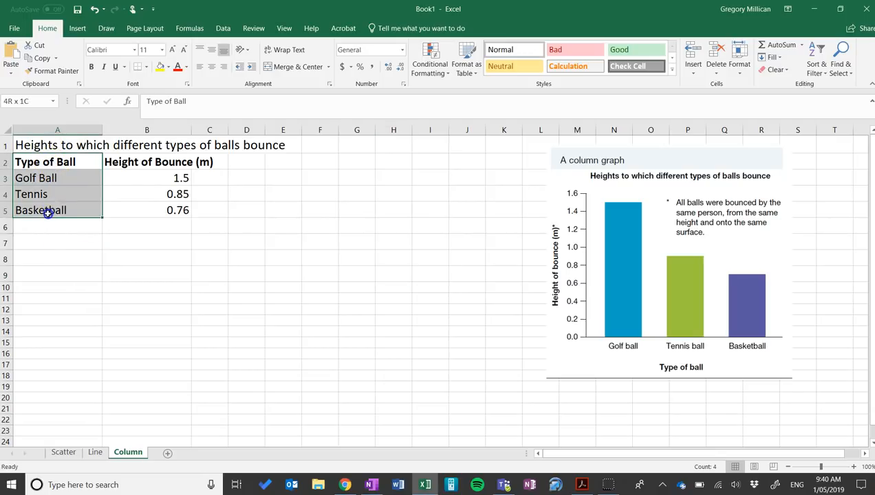
{"action": "left_click", "coordinate": [61, 163]}
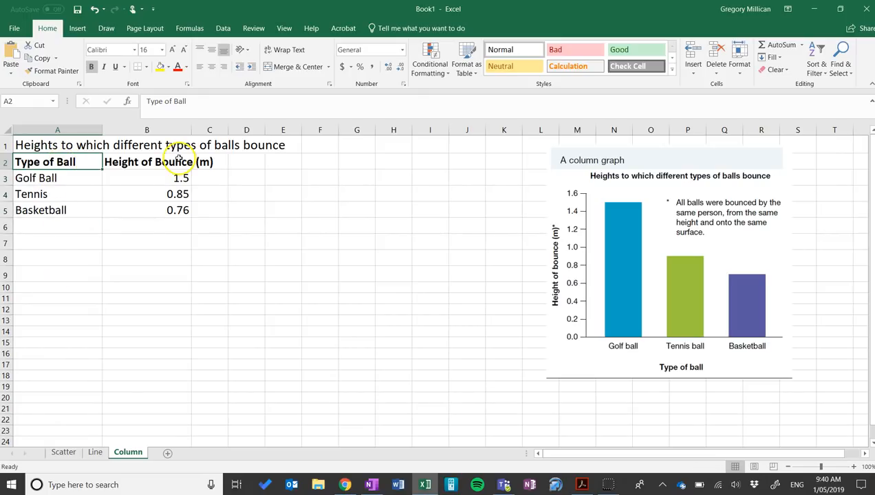
{"action": "left_click_drag", "start_coordinate": [72, 172], "coordinate": [62, 211]}
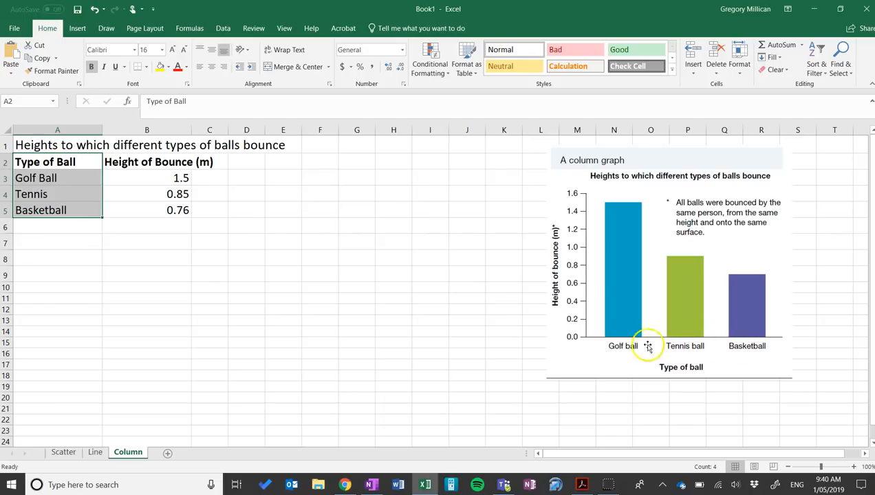
{"action": "left_click_drag", "start_coordinate": [142, 163], "coordinate": [145, 215]}
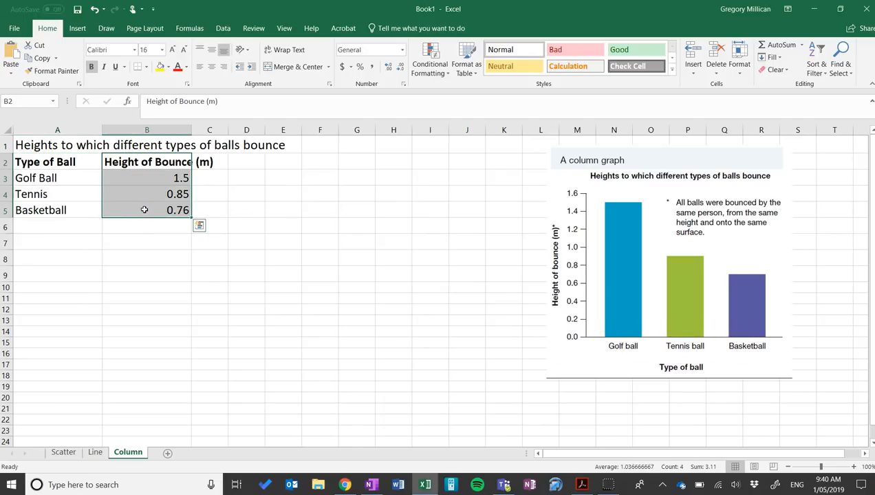
{"action": "left_click", "coordinate": [141, 166]}
{"action": "left_click_drag", "start_coordinate": [141, 167], "coordinate": [140, 209]}
{"action": "left_click", "coordinate": [51, 177]}
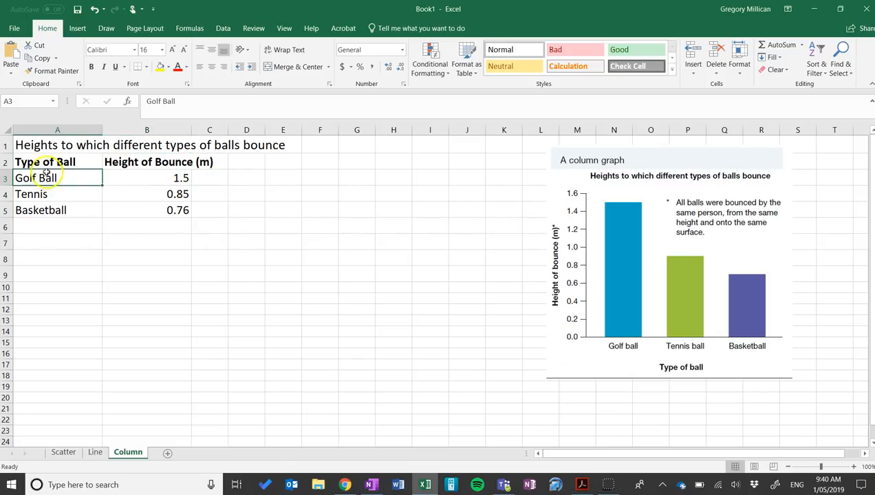
{"action": "left_click_drag", "start_coordinate": [41, 163], "coordinate": [43, 205]}
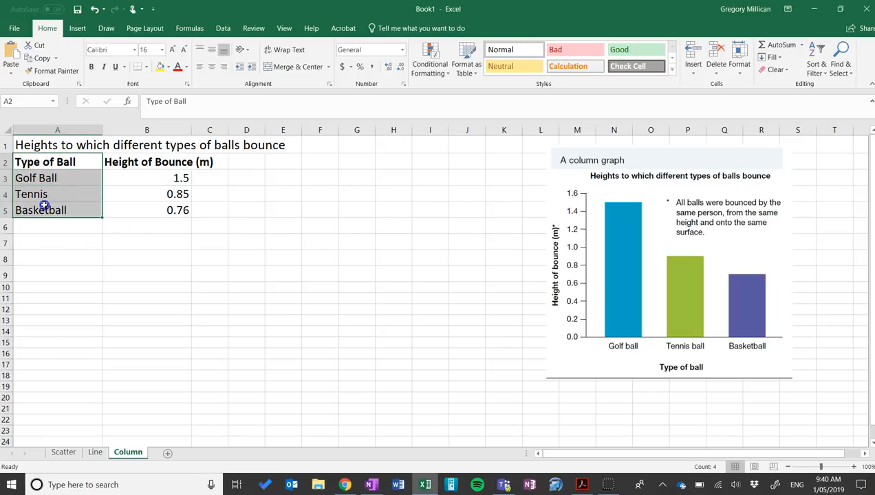
{"action": "left_click_drag", "start_coordinate": [123, 164], "coordinate": [135, 213]}
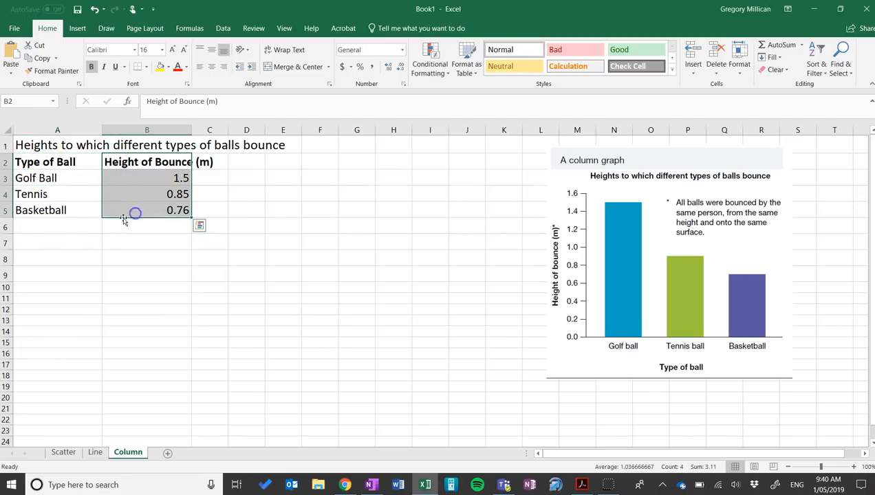
{"action": "left_click_drag", "start_coordinate": [69, 162], "coordinate": [61, 216]}
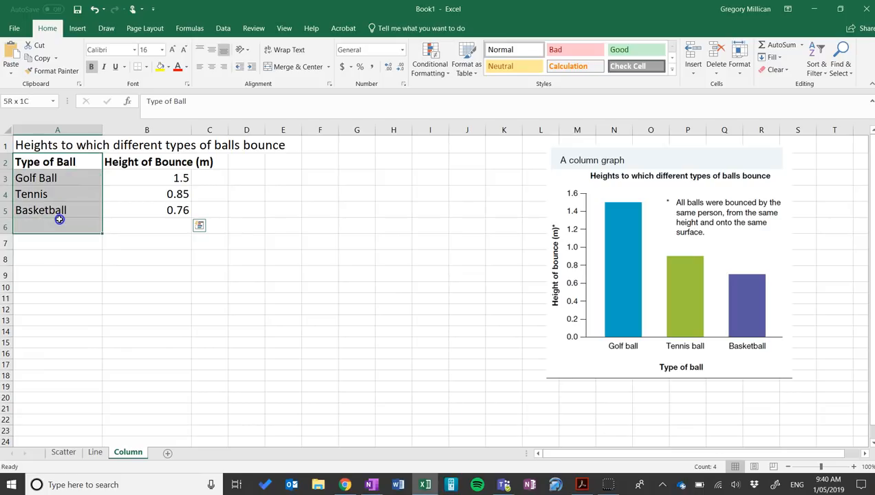
{"action": "left_click_drag", "start_coordinate": [134, 163], "coordinate": [138, 212]}
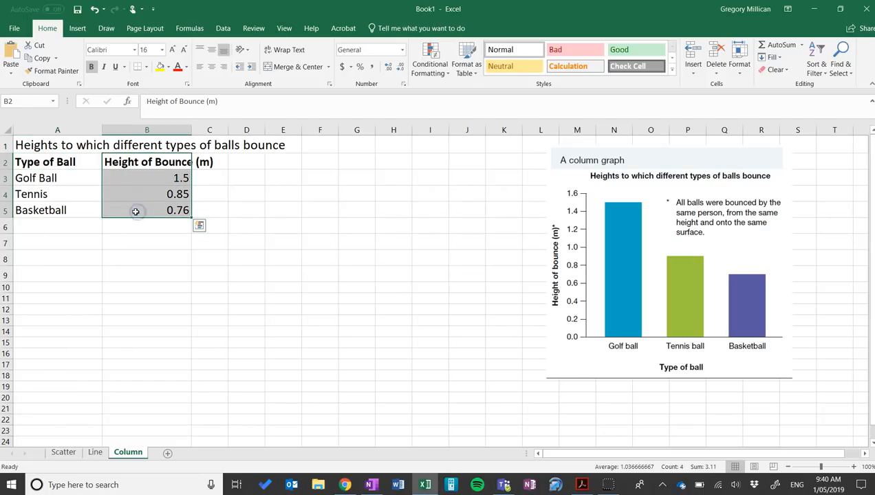
{"action": "left_click", "coordinate": [139, 241]}
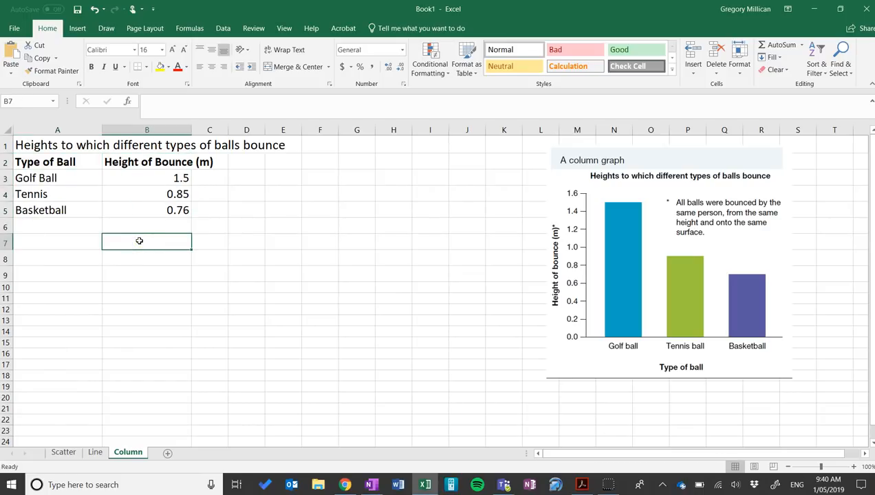
Review how the table separates the unit in the column B heading from the values in B3:B5 and the ball names in A3:A5
{"action": "left_click_drag", "start_coordinate": [60, 162], "coordinate": [136, 205]}
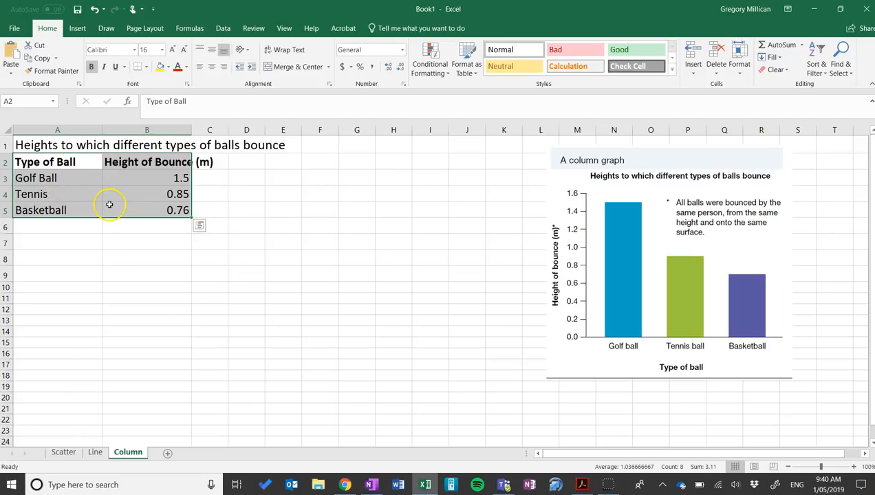
{"action": "left_click_drag", "start_coordinate": [156, 179], "coordinate": [152, 209]}
{"action": "left_click", "coordinate": [201, 164]}
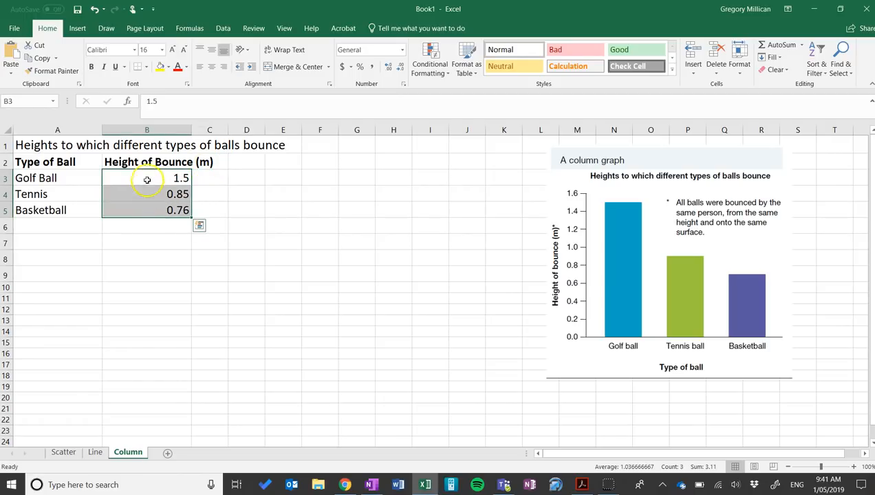
{"action": "left_click", "coordinate": [146, 179]}
{"action": "double_click", "coordinate": [142, 179]}
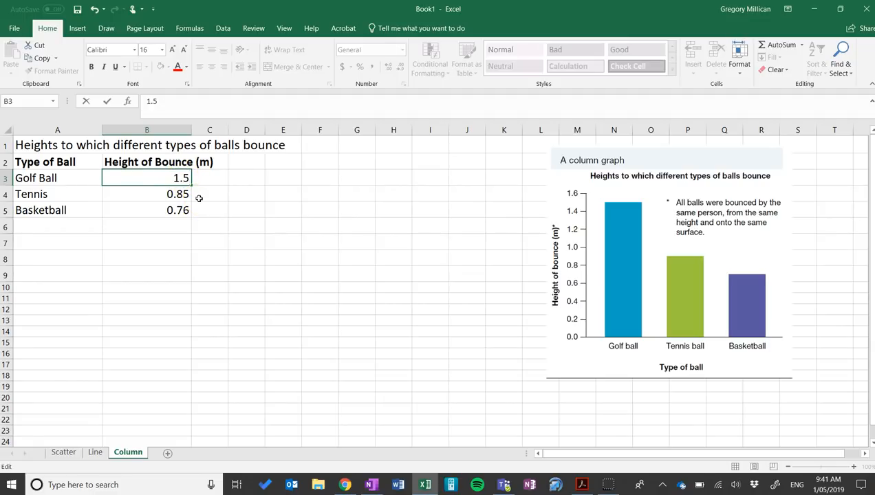
{"action": "left_click", "coordinate": [205, 164]}
{"action": "left_click", "coordinate": [146, 163]}
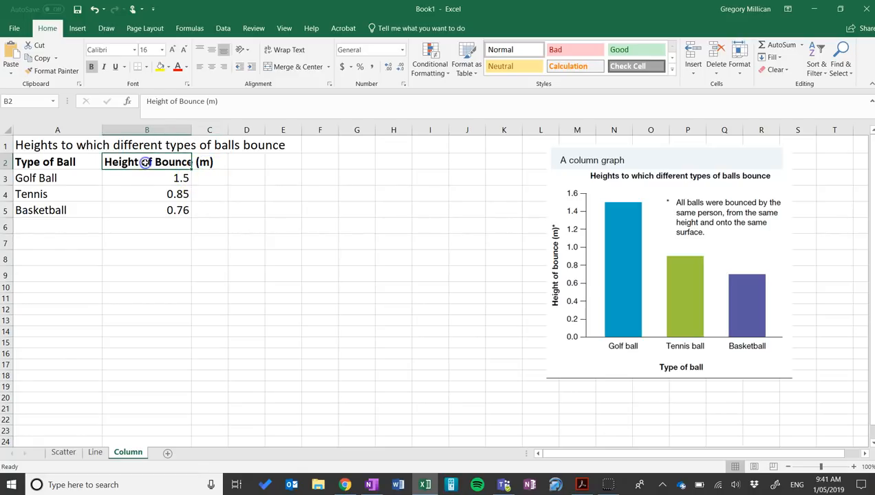
{"action": "left_click_drag", "start_coordinate": [158, 186], "coordinate": [154, 209]}
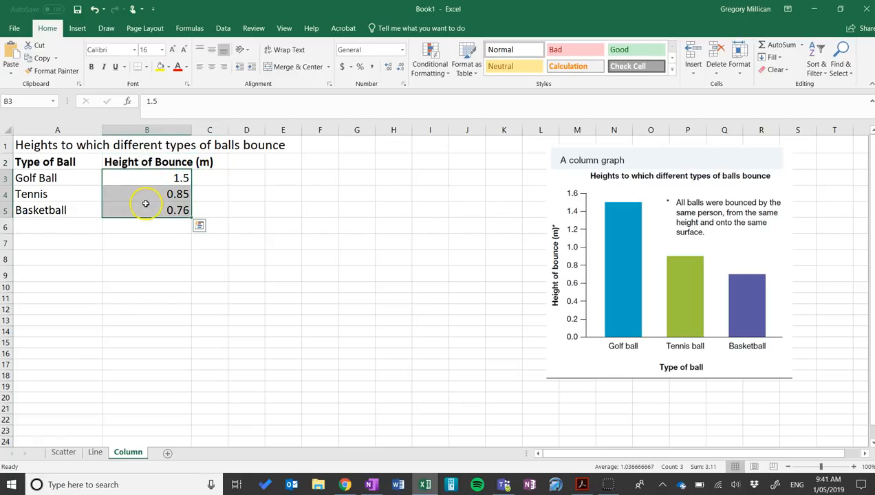
{"action": "left_click_drag", "start_coordinate": [49, 178], "coordinate": [52, 211]}
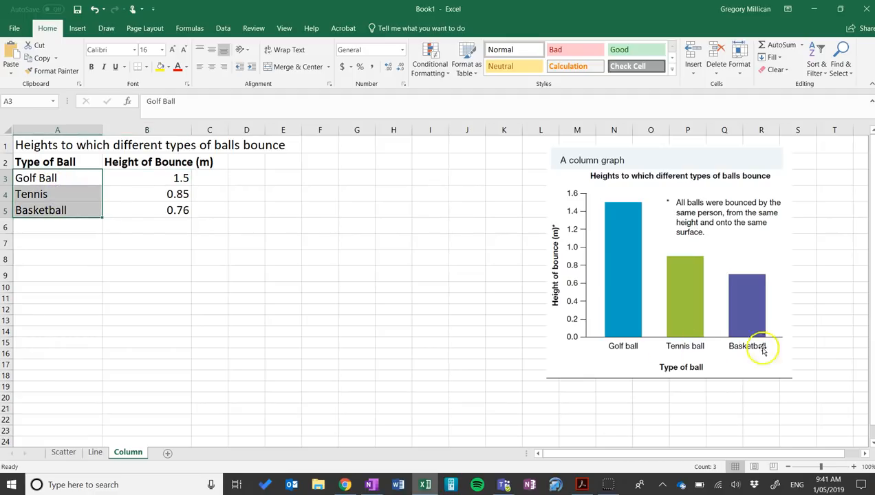
{"action": "left_click", "coordinate": [160, 243]}
Insert a 2-D clustered column chart from A2:B5 and place it between the data table and the reference picture
{"action": "left_click_drag", "start_coordinate": [77, 168], "coordinate": [157, 207]}
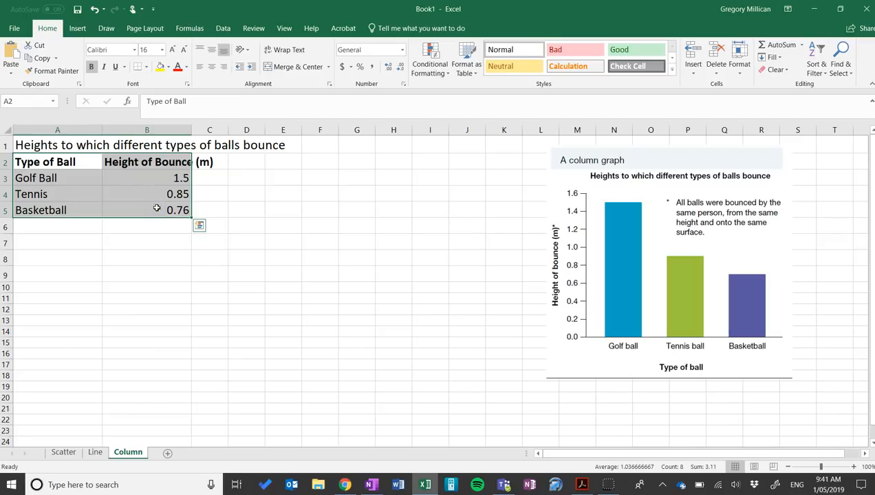
{"action": "left_click", "coordinate": [77, 29]}
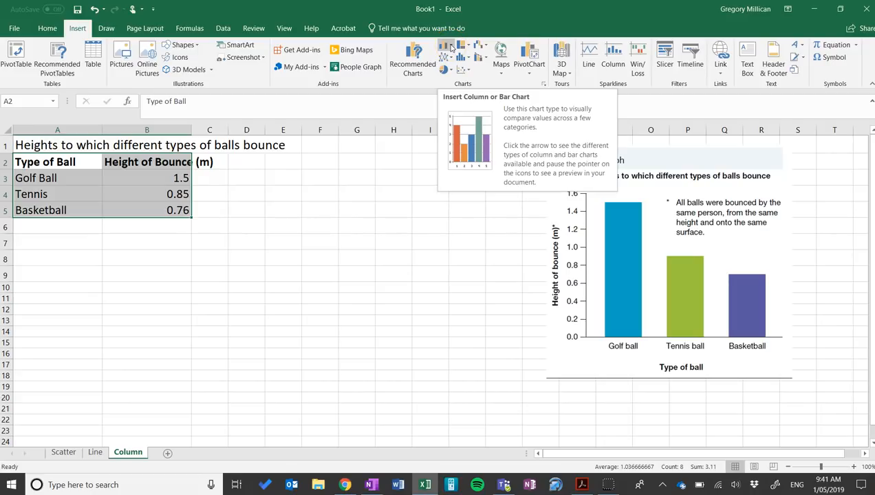
{"action": "left_click", "coordinate": [446, 50]}
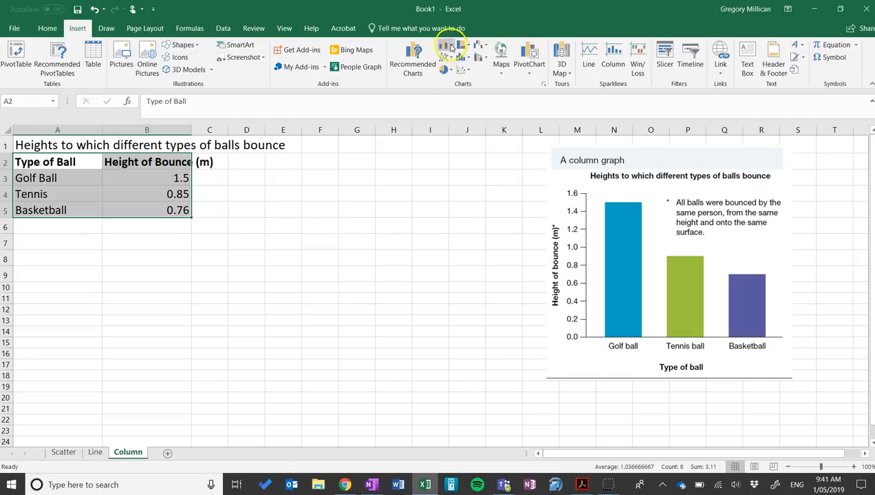
{"action": "left_click", "coordinate": [456, 81]}
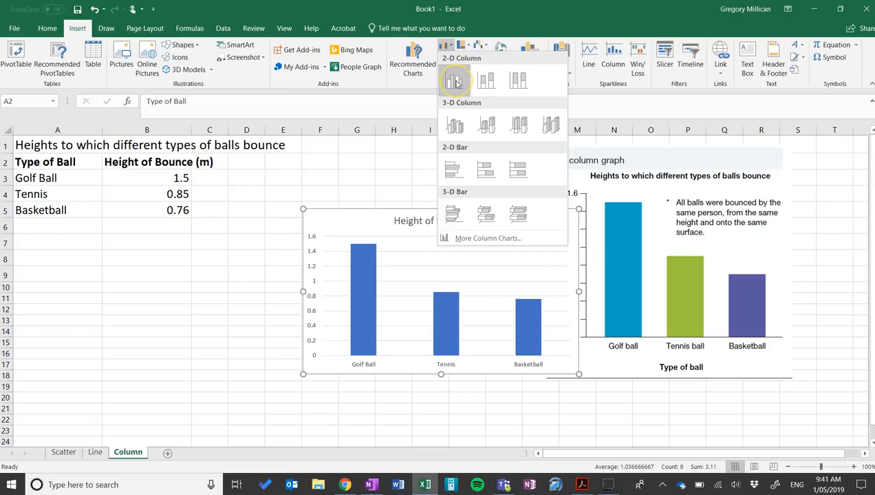
{"action": "left_click", "coordinate": [456, 82]}
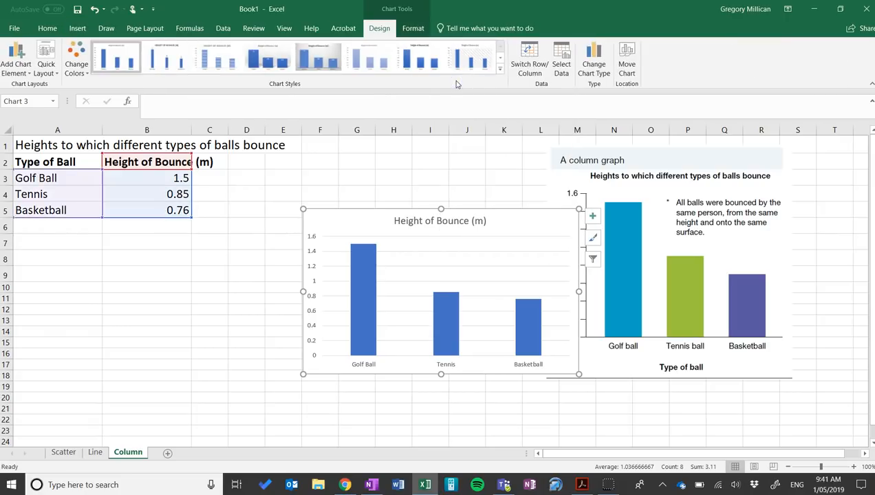
{"action": "left_click_drag", "start_coordinate": [410, 206], "coordinate": [344, 174]}
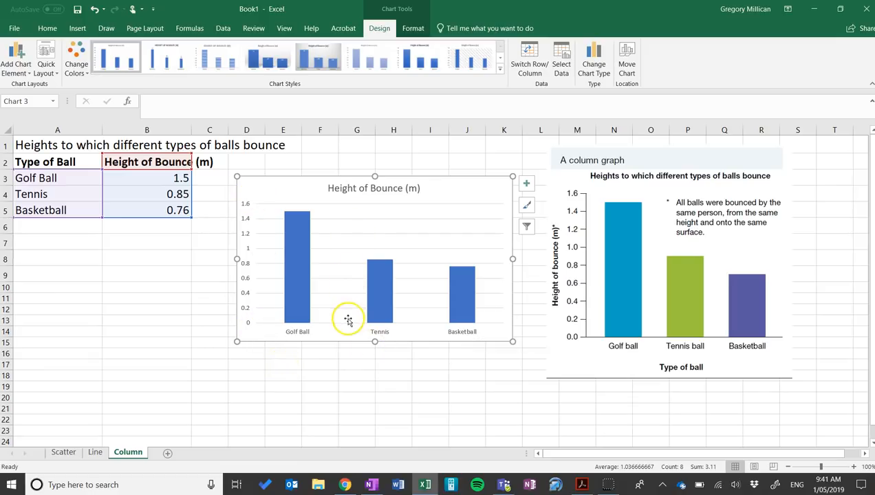
Replace the chart title with the heading text from cell A1, "Heights to which different types of balls bounce"
{"action": "left_click", "coordinate": [375, 194]}
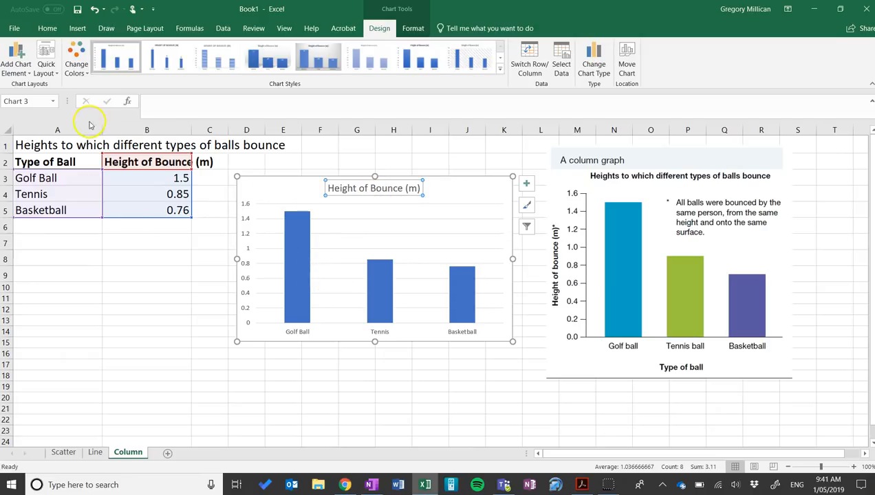
{"action": "left_click", "coordinate": [42, 141]}
{"action": "left_click", "coordinate": [346, 184]}
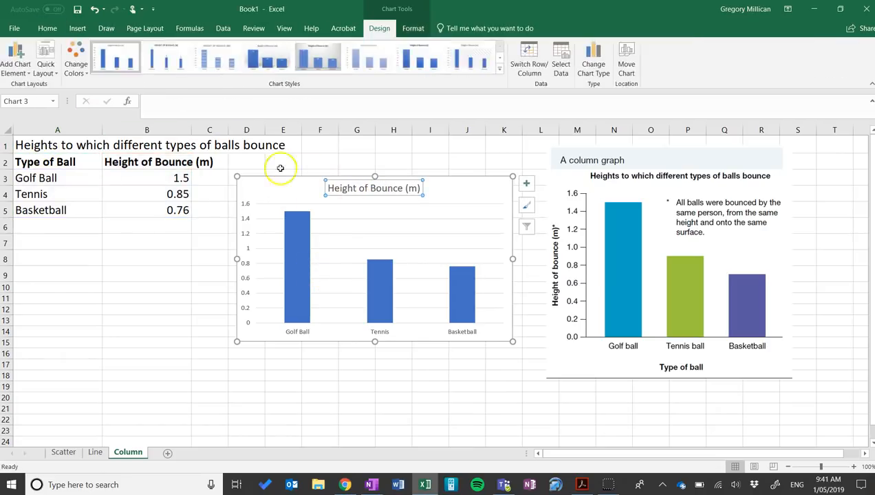
{"action": "left_click", "coordinate": [69, 147]}
{"action": "left_click_drag", "start_coordinate": [307, 101], "coordinate": [140, 99]}
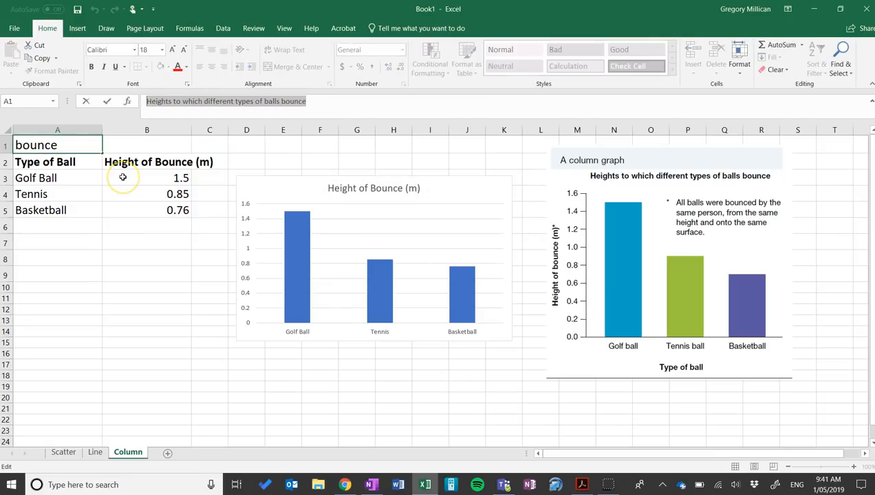
{"action": "left_click", "coordinate": [355, 188]}
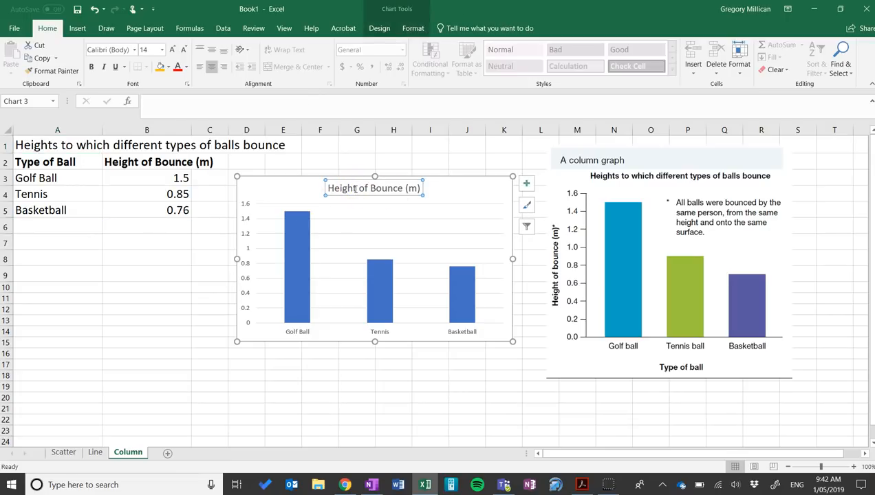
{"action": "left_click", "coordinate": [189, 101]}
{"action": "left_click", "coordinate": [160, 104]}
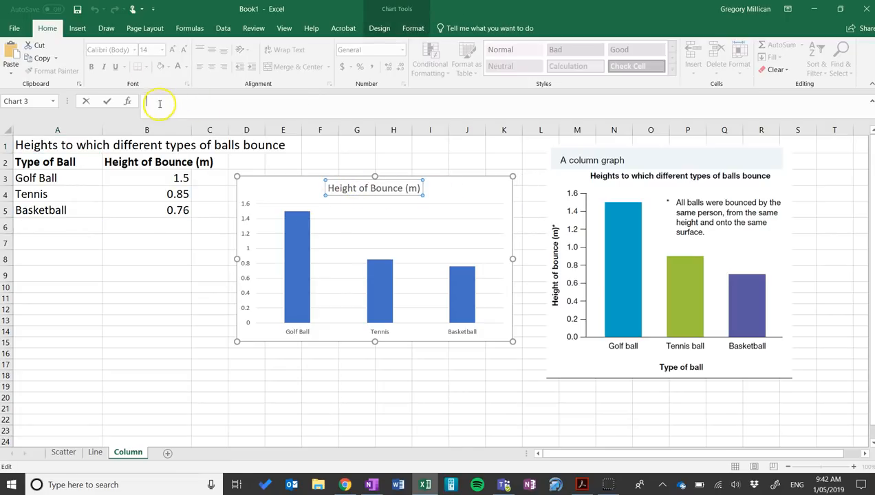
{"action": "type", "text": "Heights to which different types of balls bounce"}
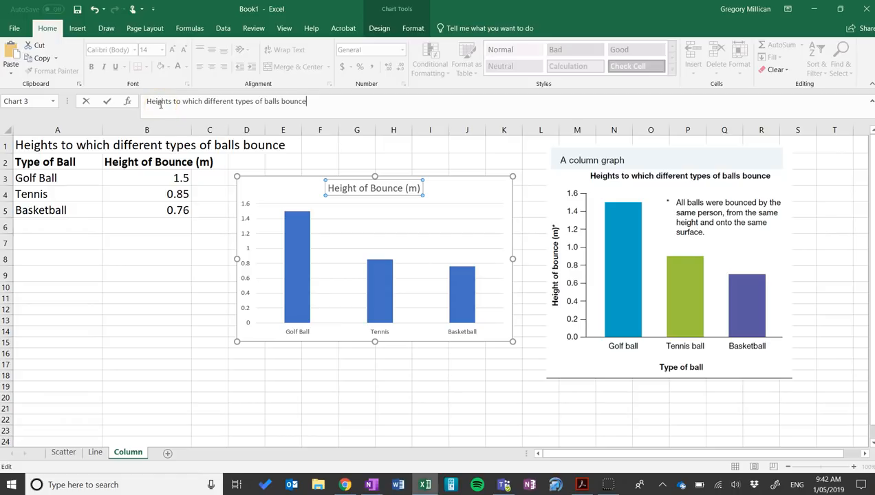
{"action": "key", "text": "Return"}
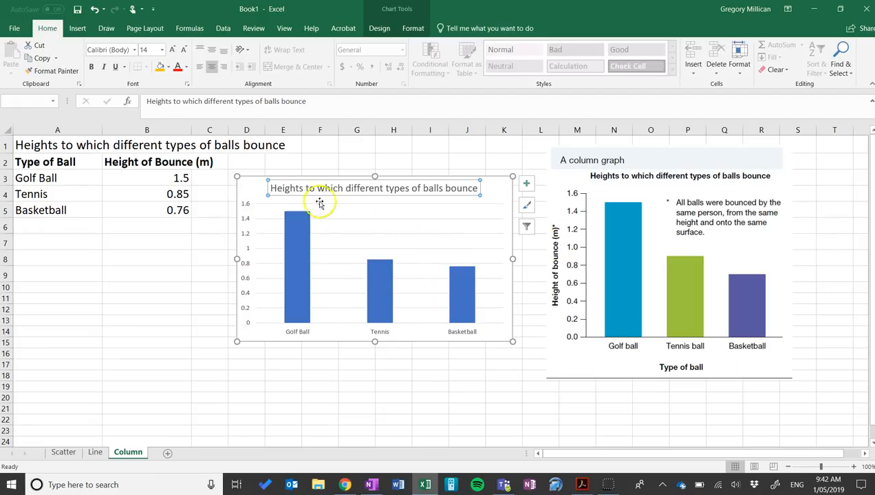
Add axis titles to both axes of the column chart
{"action": "left_click", "coordinate": [528, 185]}
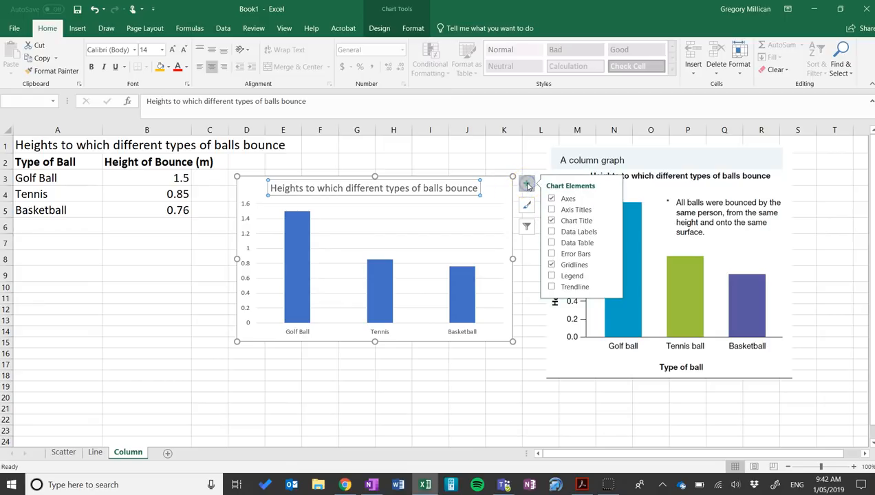
{"action": "left_click", "coordinate": [575, 210]}
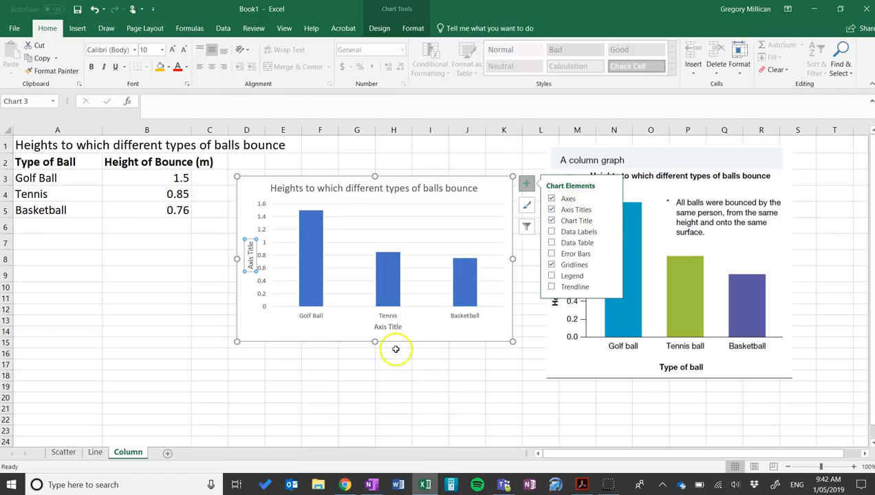
Set the horizontal axis title of the column chart to "Type of ball"
{"action": "left_click", "coordinate": [388, 327]}
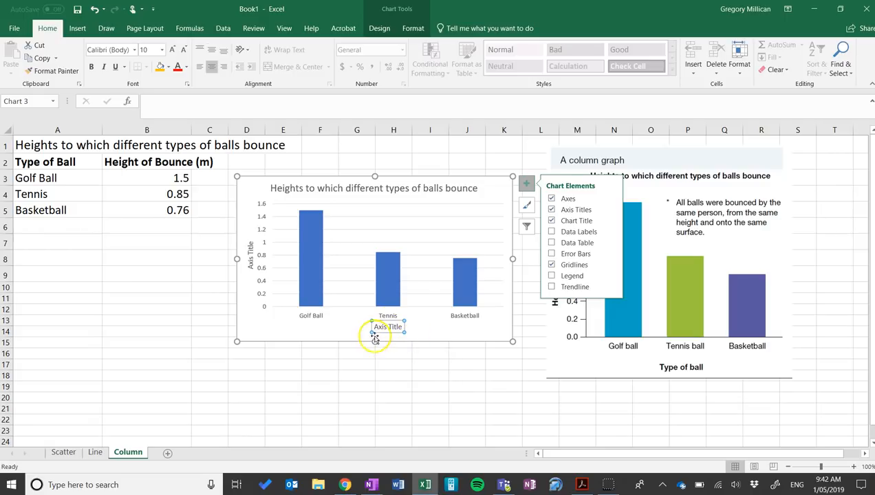
{"action": "left_click", "coordinate": [164, 101]}
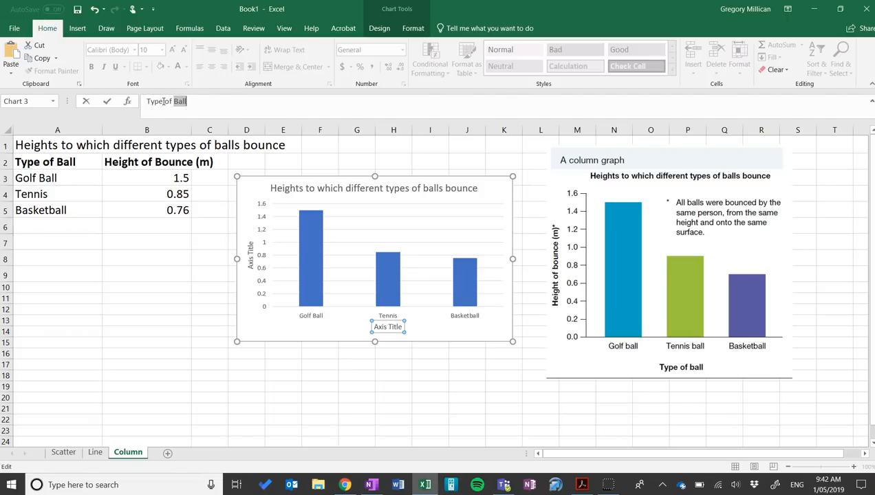
{"action": "key", "text": "Return"}
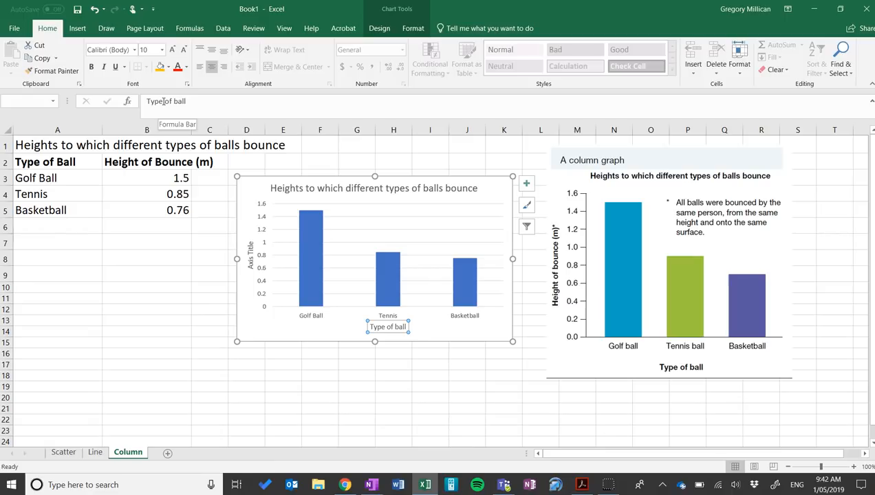
{"action": "left_click", "coordinate": [47, 163]}
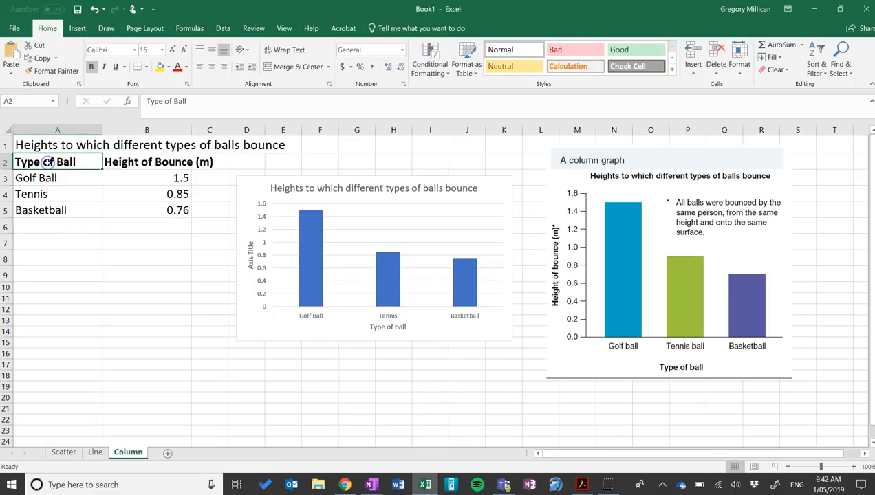
Set the vertical axis title to the heading text copied from cell B2, "Height of Bounce (m)"
{"action": "left_click", "coordinate": [250, 257]}
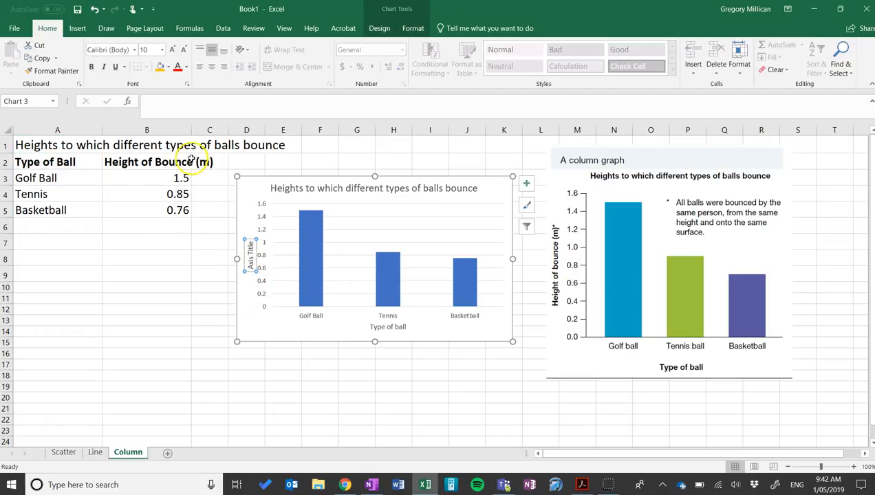
{"action": "left_click", "coordinate": [147, 161]}
{"action": "left_click_drag", "start_coordinate": [219, 102], "coordinate": [134, 103]}
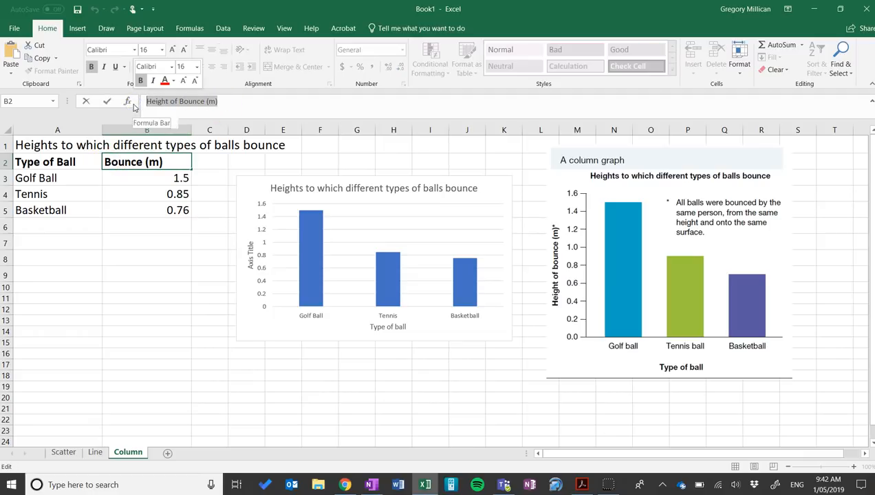
{"action": "left_click", "coordinate": [250, 253]}
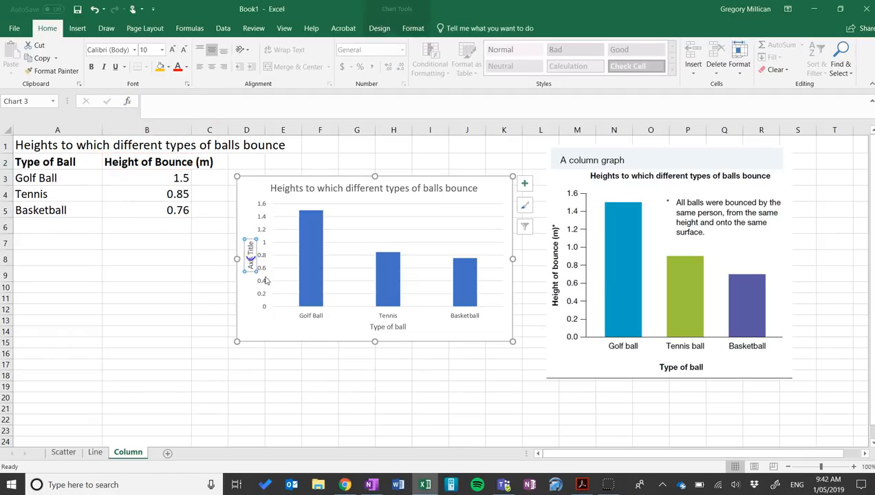
{"action": "left_click", "coordinate": [171, 102]}
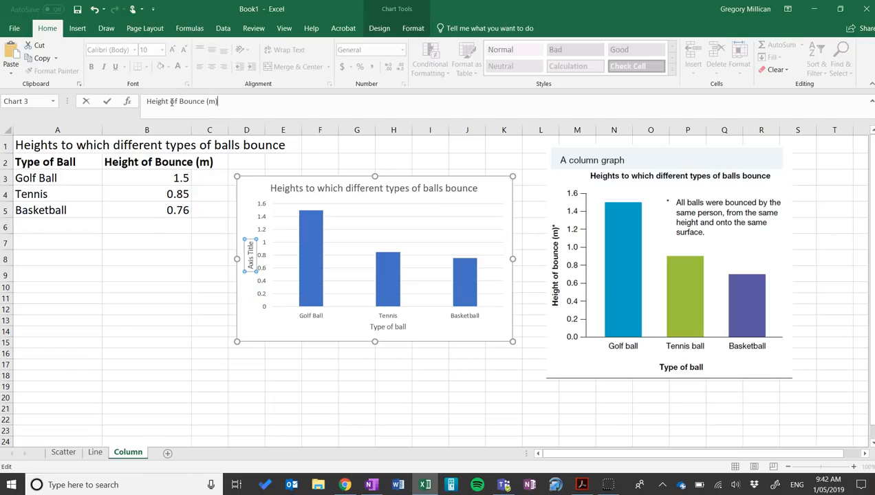
{"action": "key", "text": "Return"}
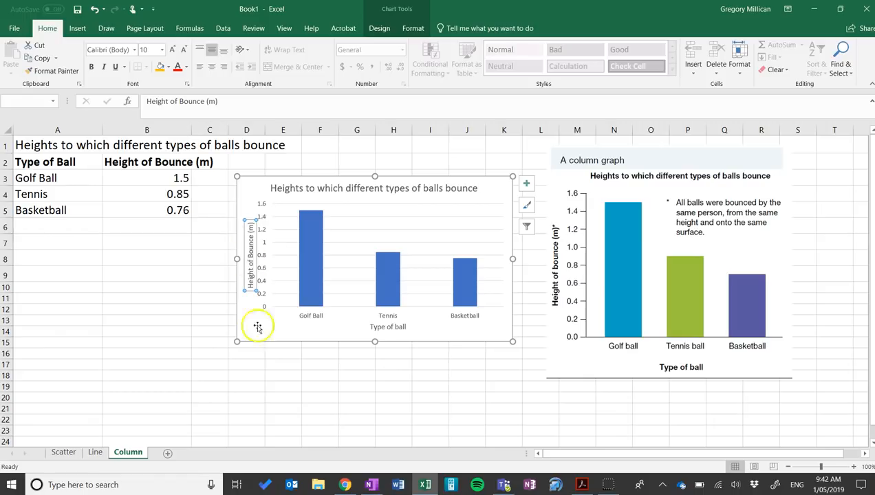
{"action": "left_click", "coordinate": [354, 402]}
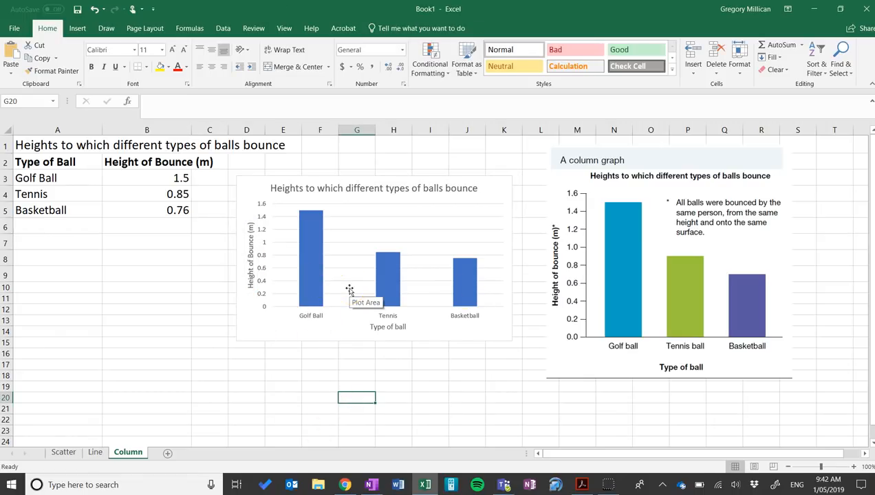
Fill only the Golf Ball column of the chart with a light orange theme colour
{"action": "double_click", "coordinate": [309, 270]}
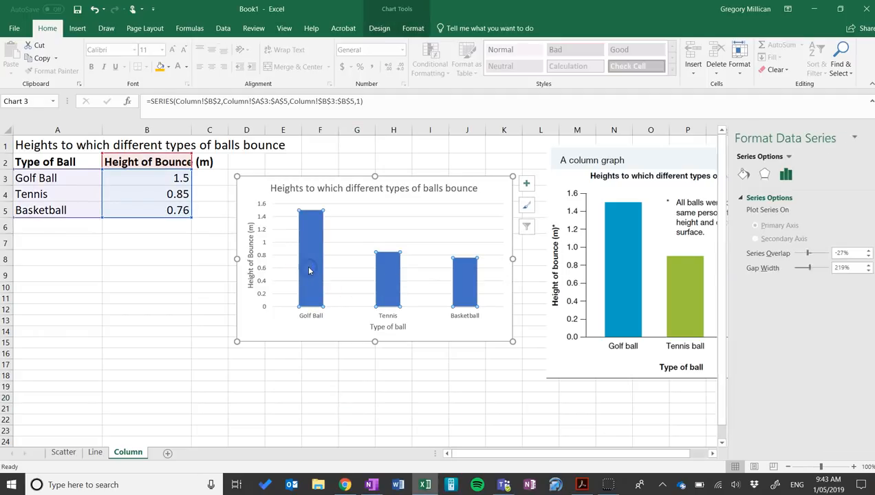
{"action": "left_click", "coordinate": [310, 263]}
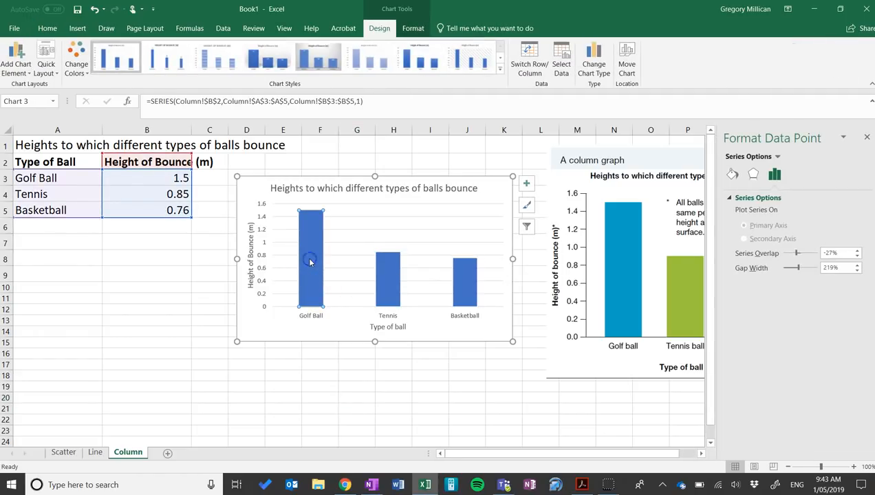
{"action": "left_click", "coordinate": [314, 386]}
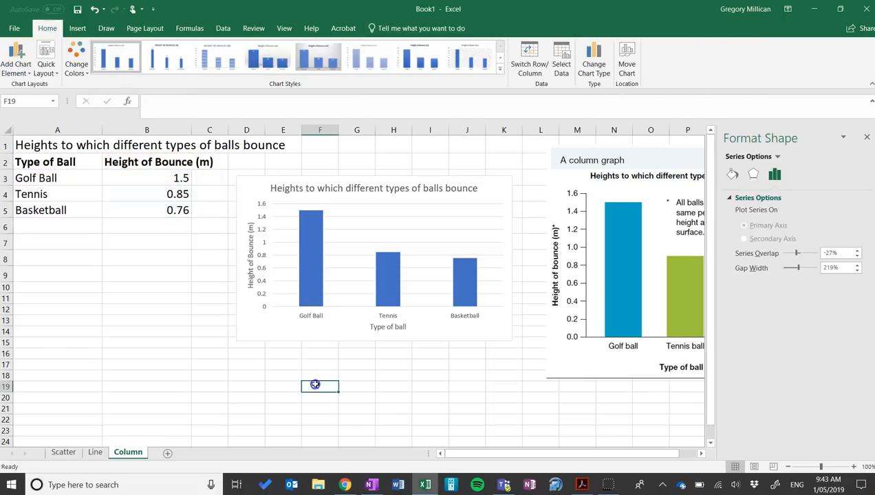
{"action": "left_click", "coordinate": [310, 261]}
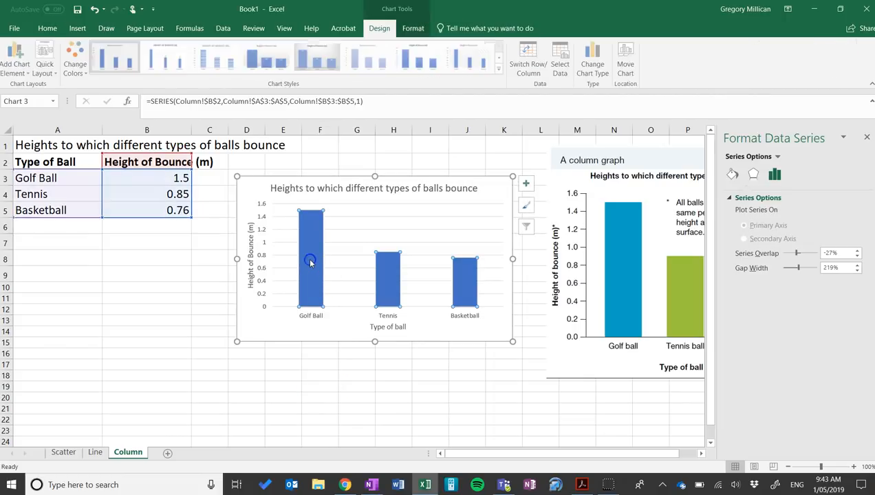
{"action": "left_click", "coordinate": [309, 263]}
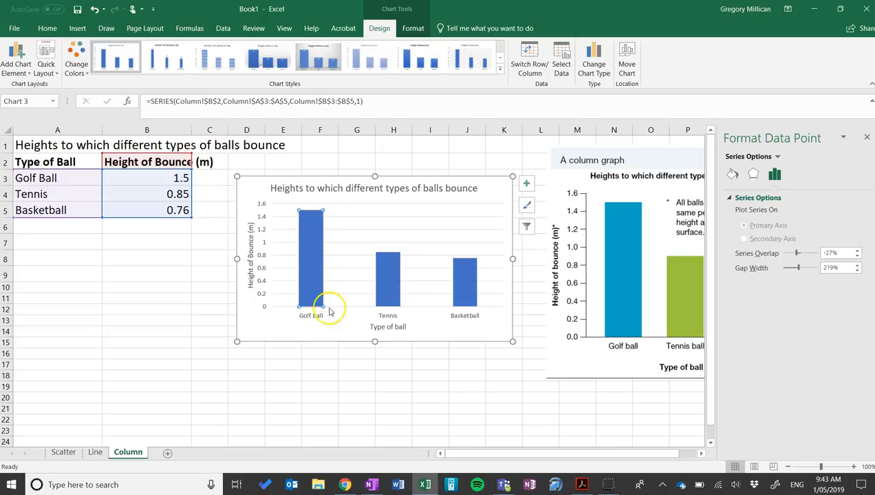
{"action": "left_click", "coordinate": [734, 175]}
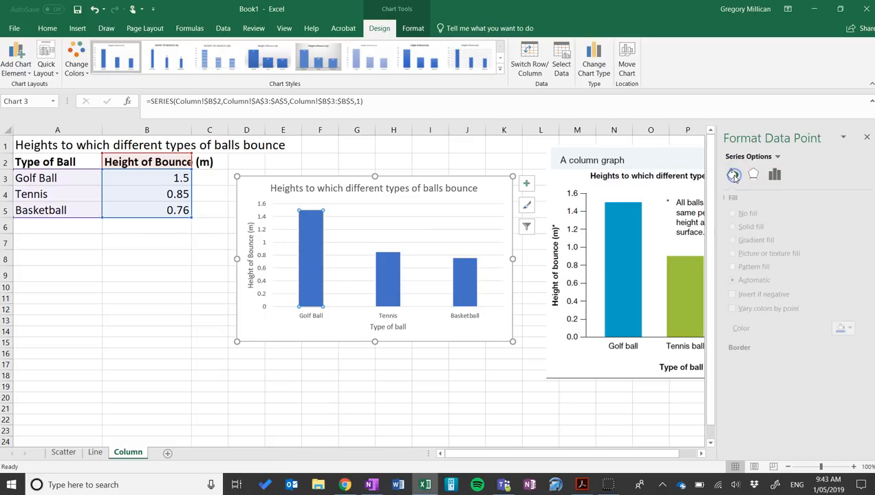
{"action": "left_click", "coordinate": [857, 330]}
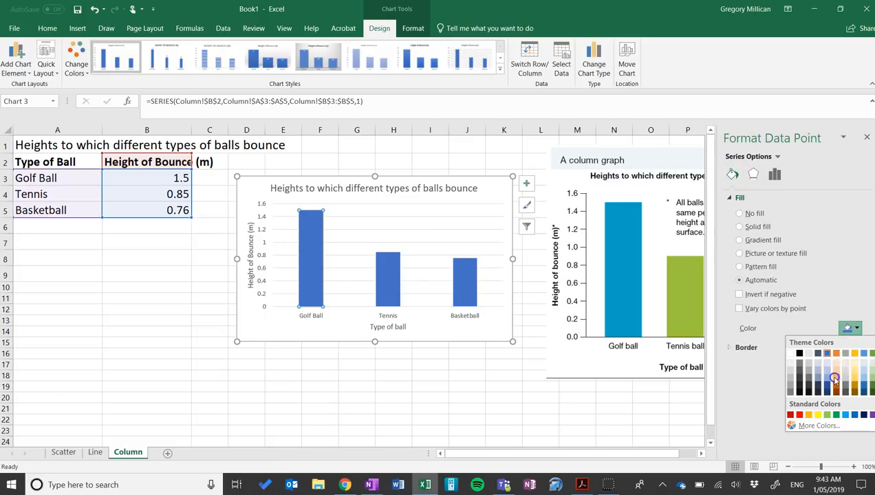
{"action": "left_click", "coordinate": [834, 379]}
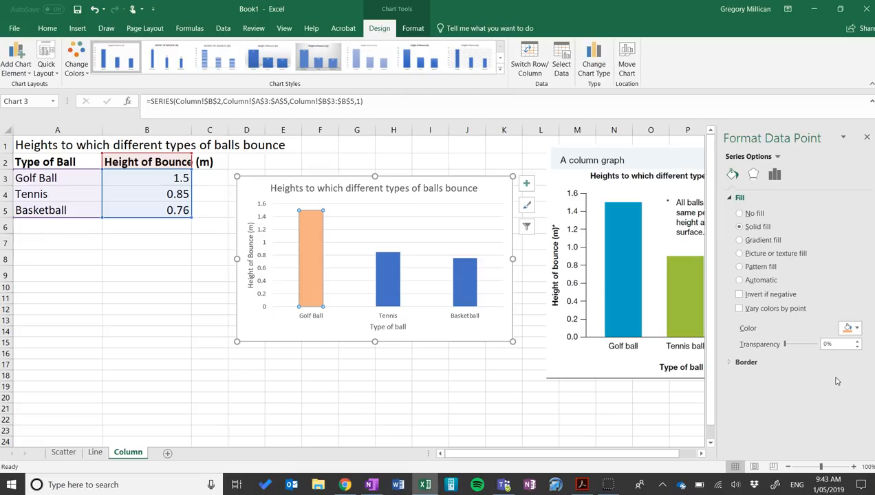
Fill only the Basketball column with a paler orange theme colour than the Golf Ball column, and deselect the chart
{"action": "left_click", "coordinate": [463, 289]}
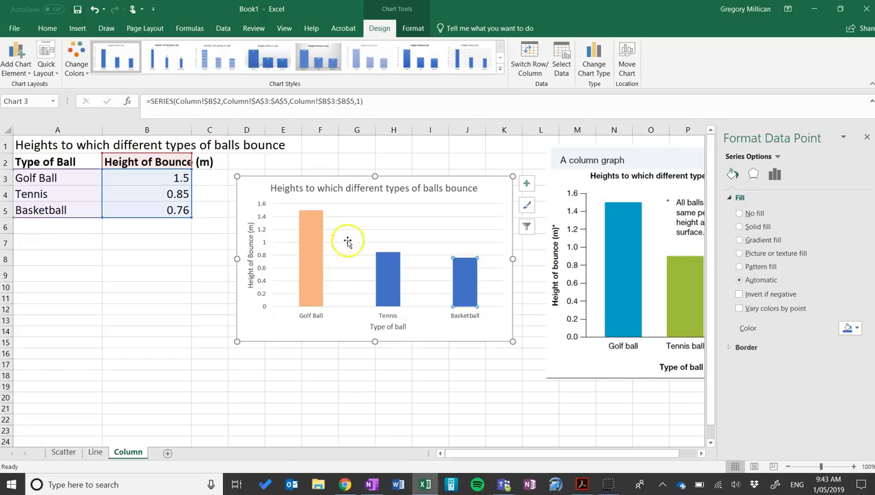
{"action": "left_click", "coordinate": [857, 329]}
{"action": "left_click", "coordinate": [835, 371]}
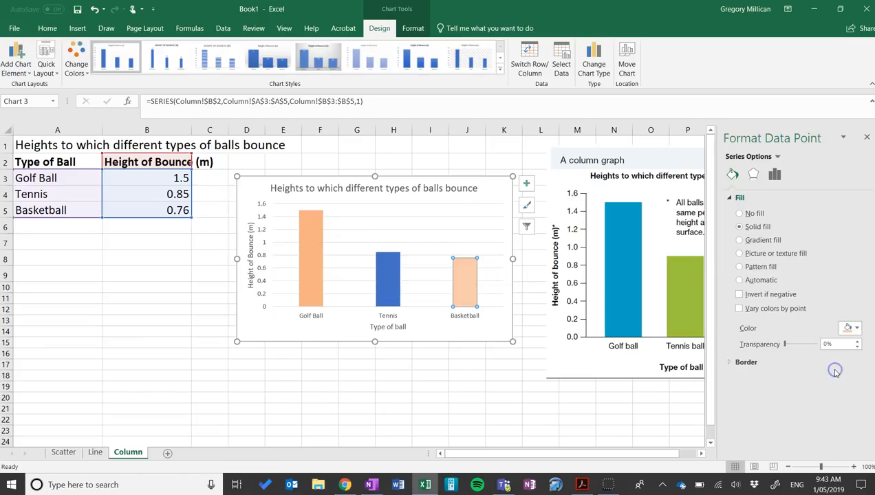
{"action": "left_click", "coordinate": [459, 374]}
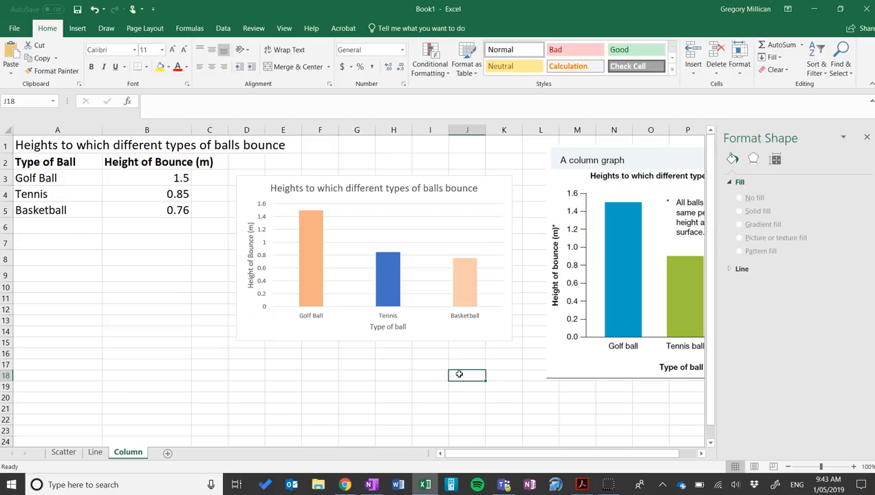